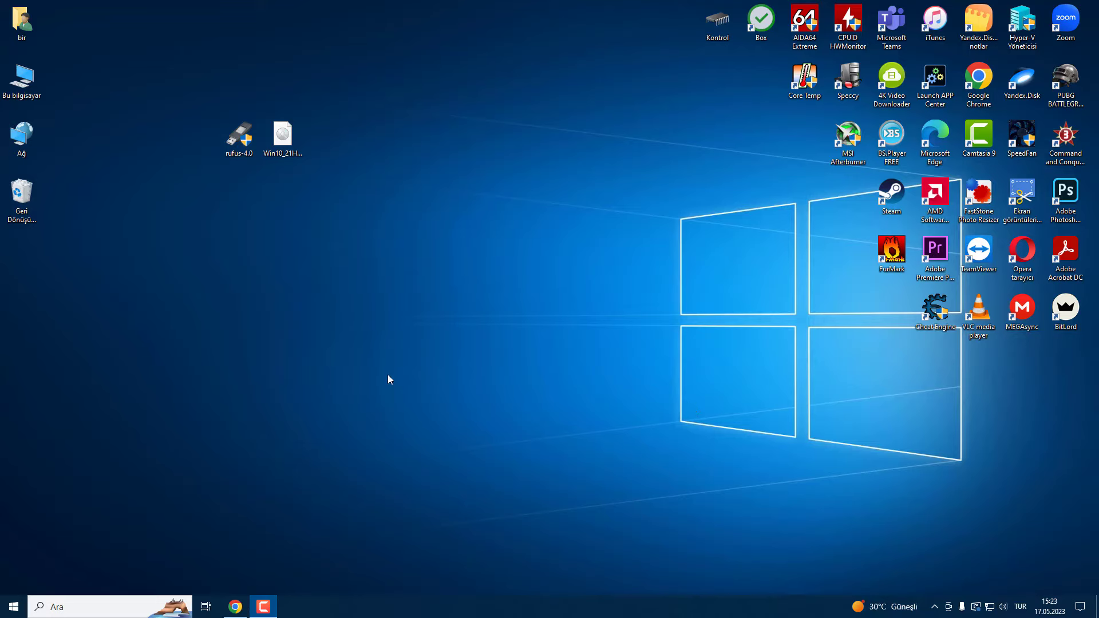
# Step: Switch to Chrome and examine the list of current Rufus downloads on the Rufus website
pyautogui.click(238, 146)
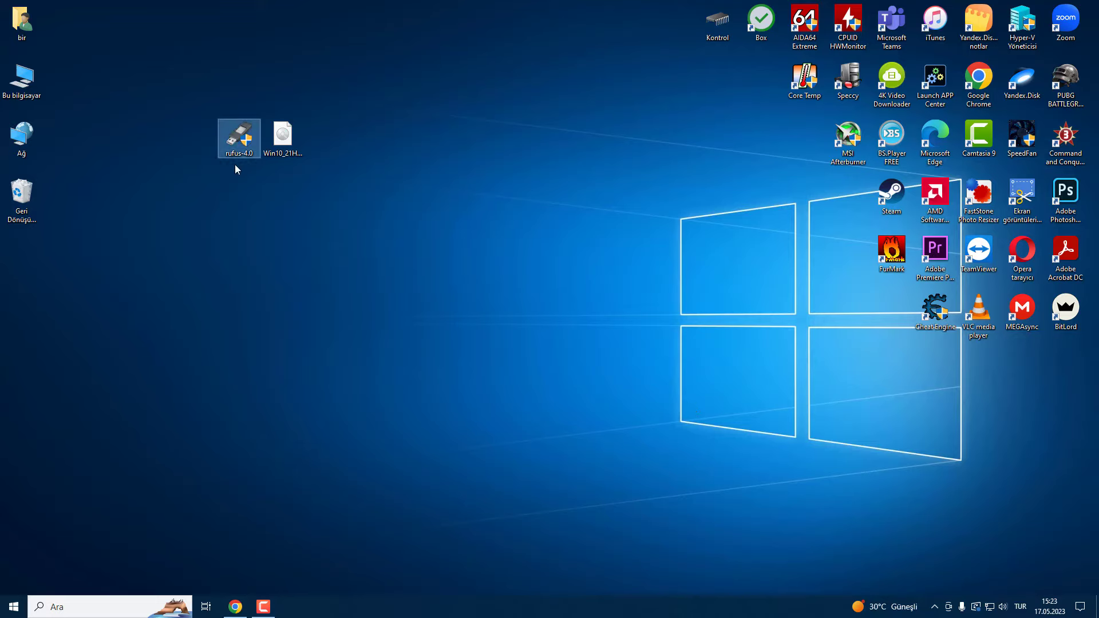
pyautogui.click(282, 138)
pyautogui.click(235, 607)
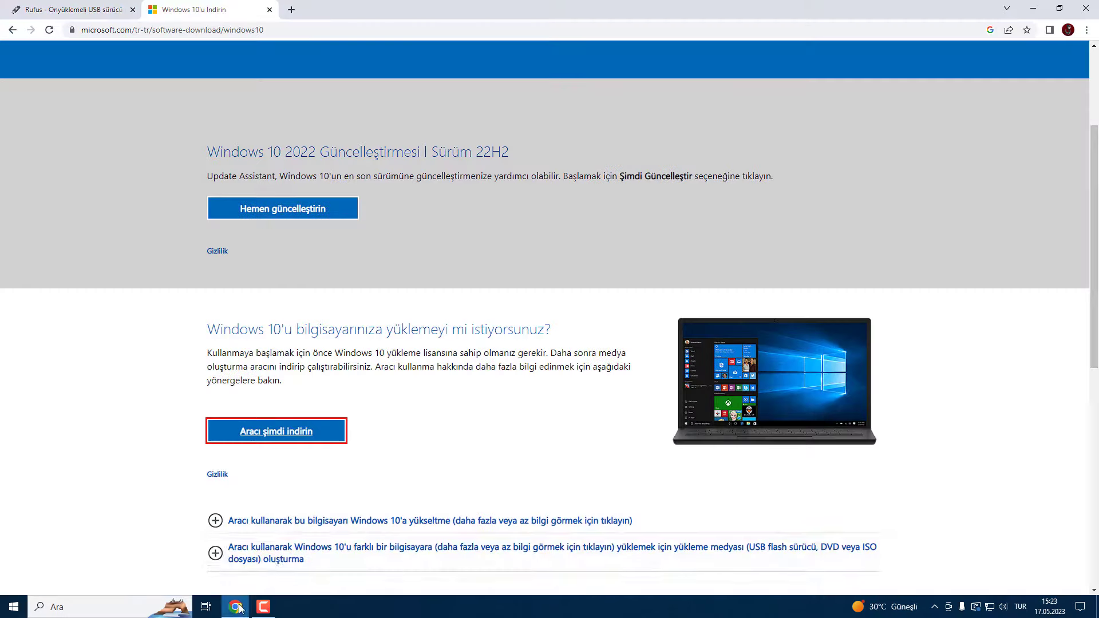
pyautogui.click(73, 10)
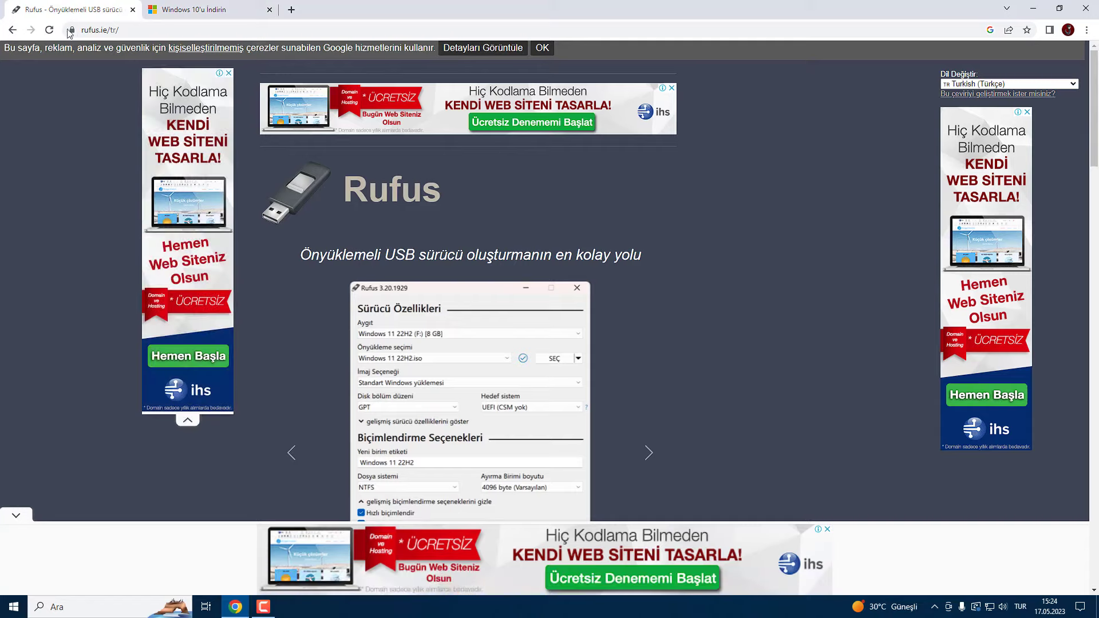
pyautogui.scroll(-2, 424, 315)
pyautogui.scroll(-10, 489, 319)
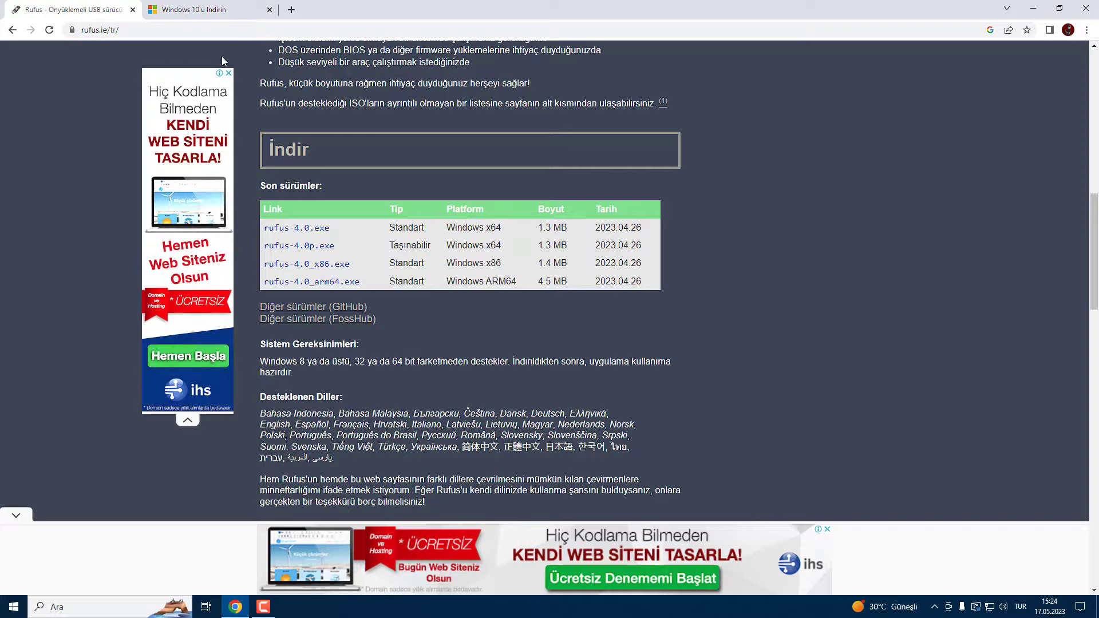
# Step: Download the Media Creation Tool from Microsoft's Windows 10 download page and run it
pyautogui.click(200, 12)
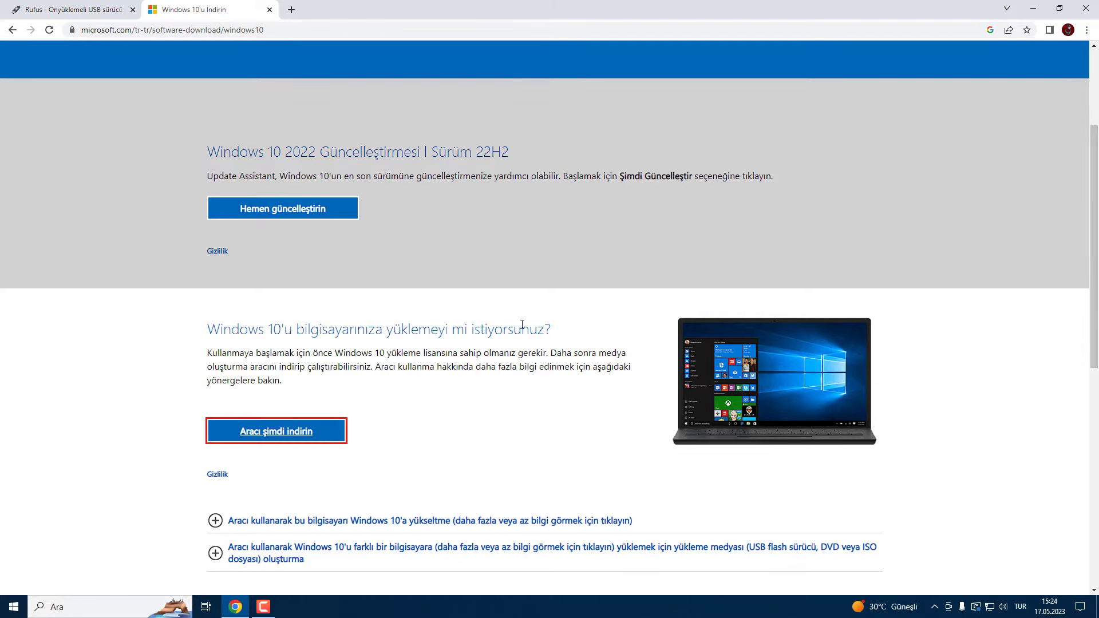
pyautogui.scroll(5, 522, 325)
pyautogui.scroll(-7, 548, 309)
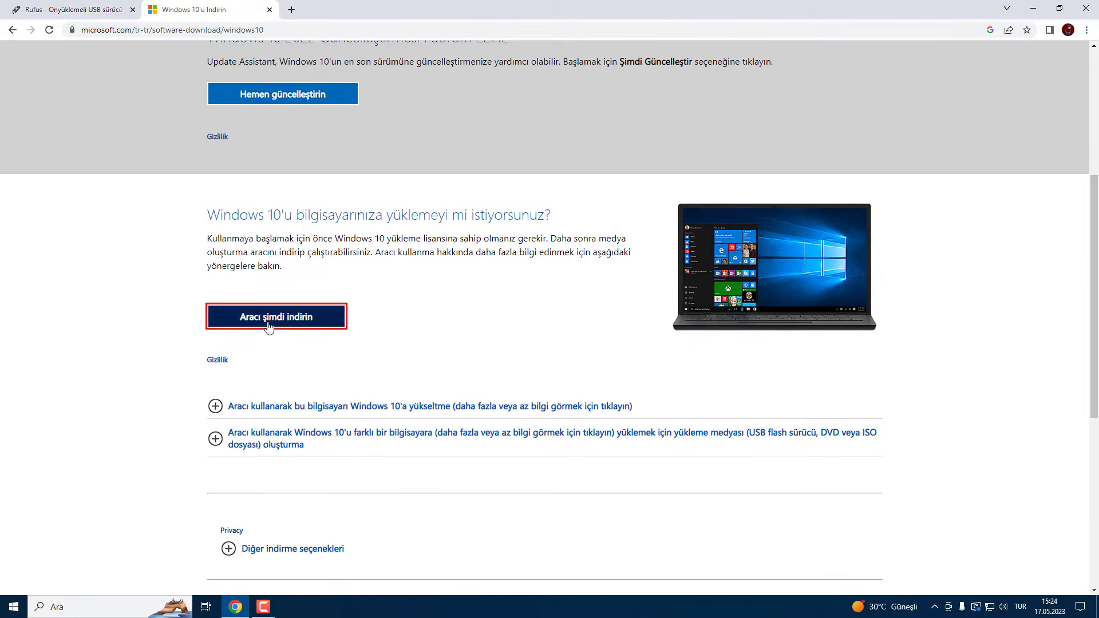
pyautogui.click(277, 323)
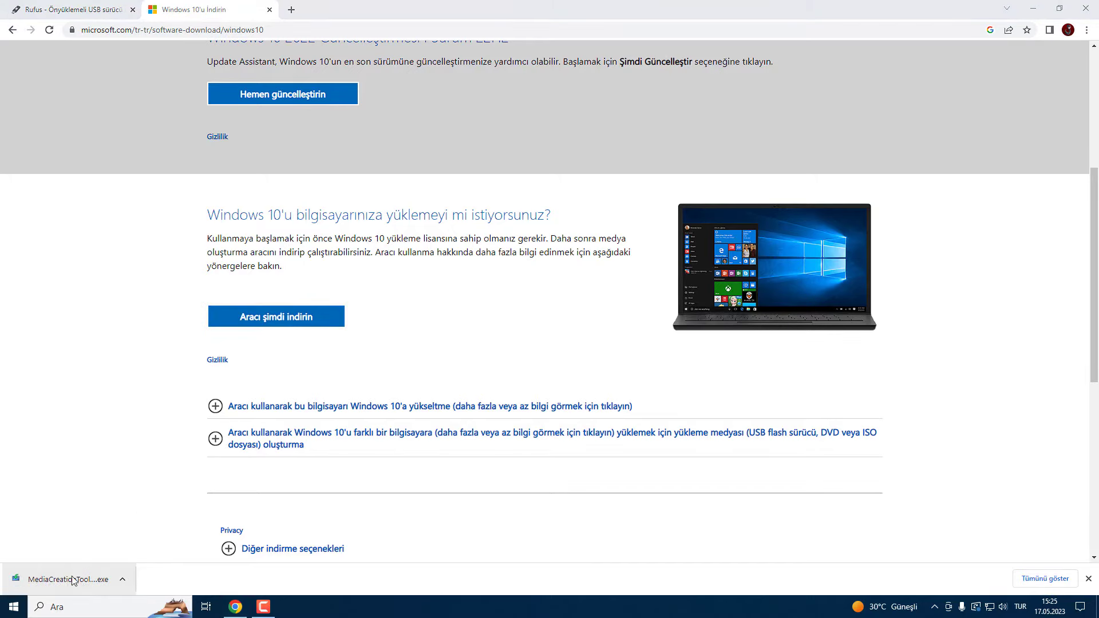
pyautogui.click(68, 579)
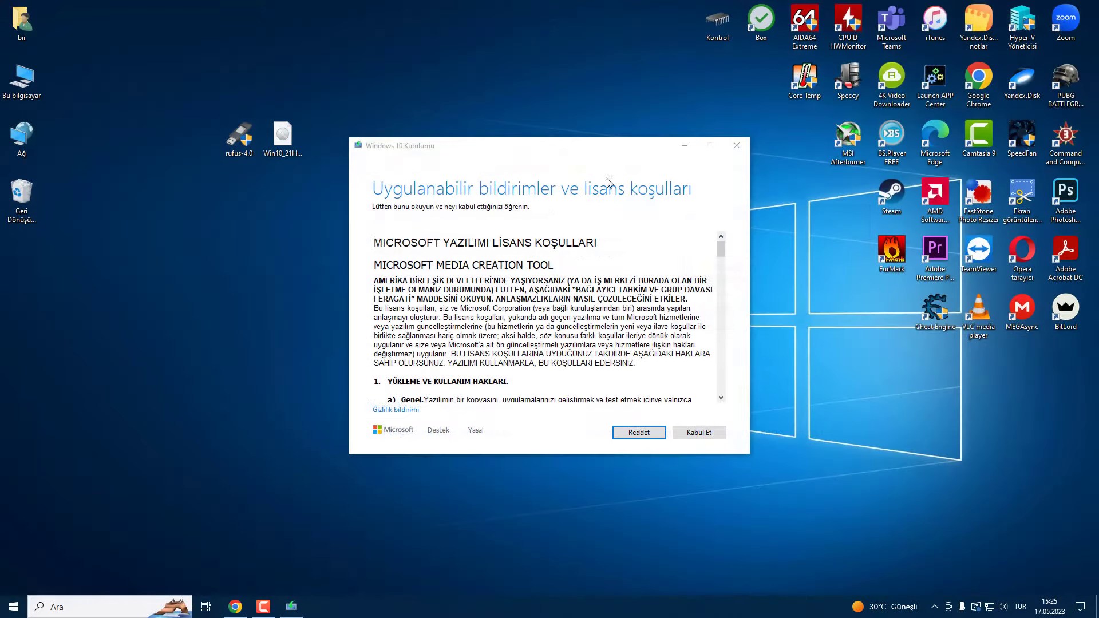
# Step: Accept the license terms and choose to create installation media for another computer with the recommended language, edition and architecture
pyautogui.click(706, 432)
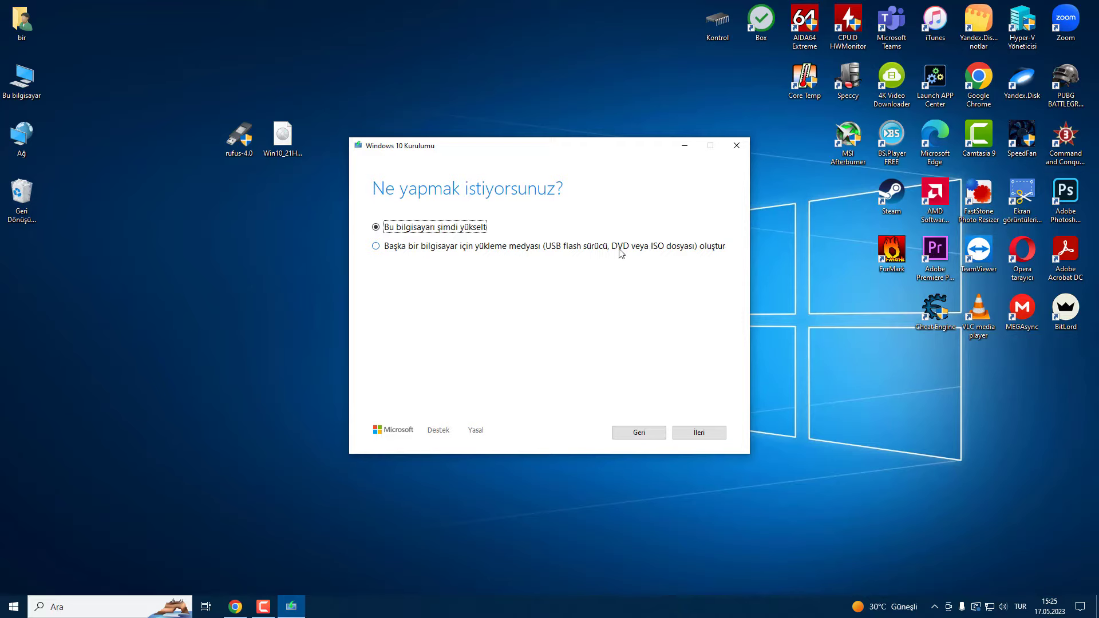
pyautogui.click(375, 246)
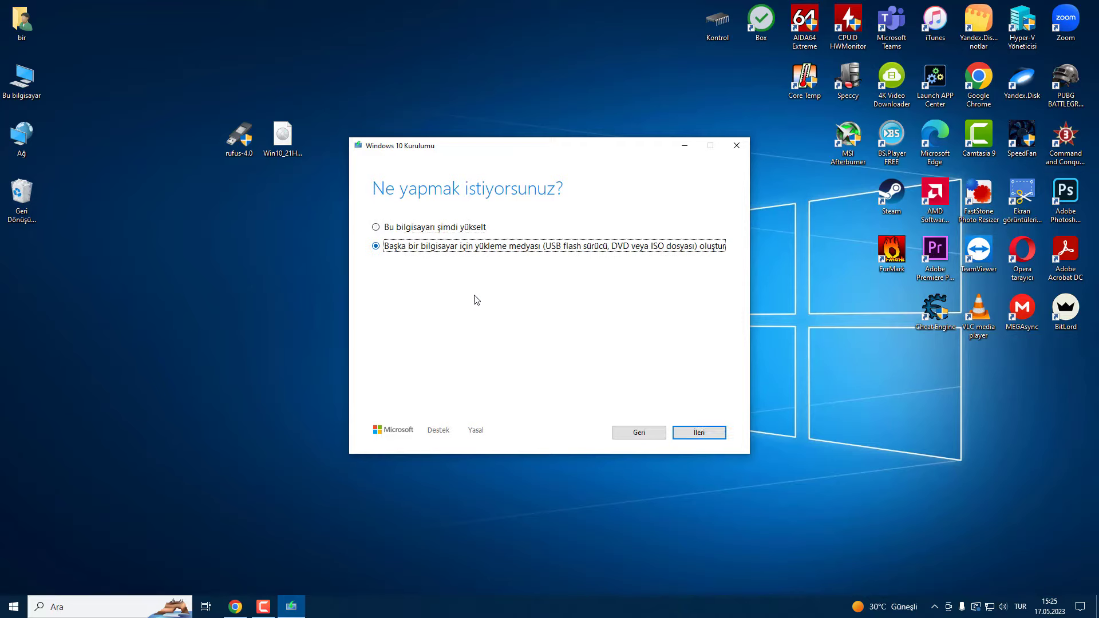
pyautogui.click(695, 434)
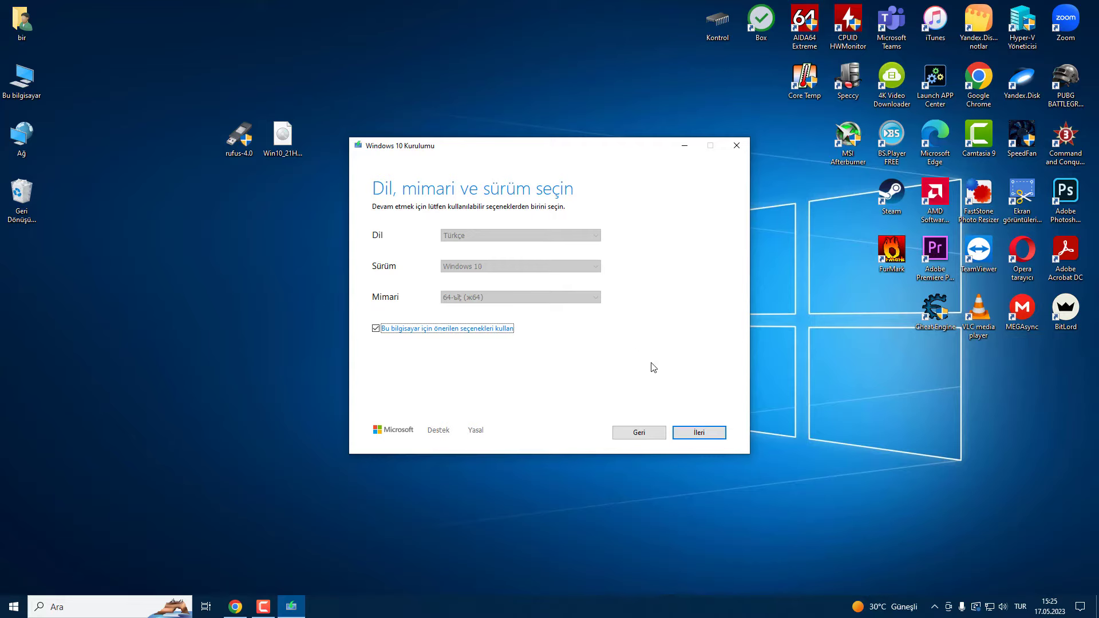
pyautogui.click(704, 435)
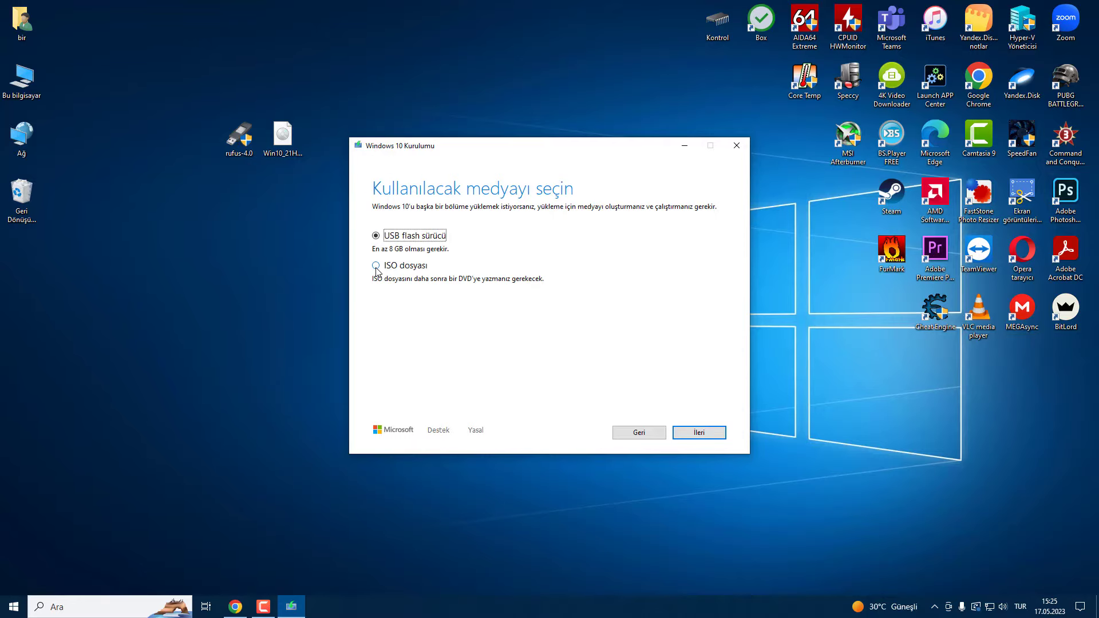
# Step: Choose ISO file as the media type and browse to the Desktop as its save location
pyautogui.click(377, 268)
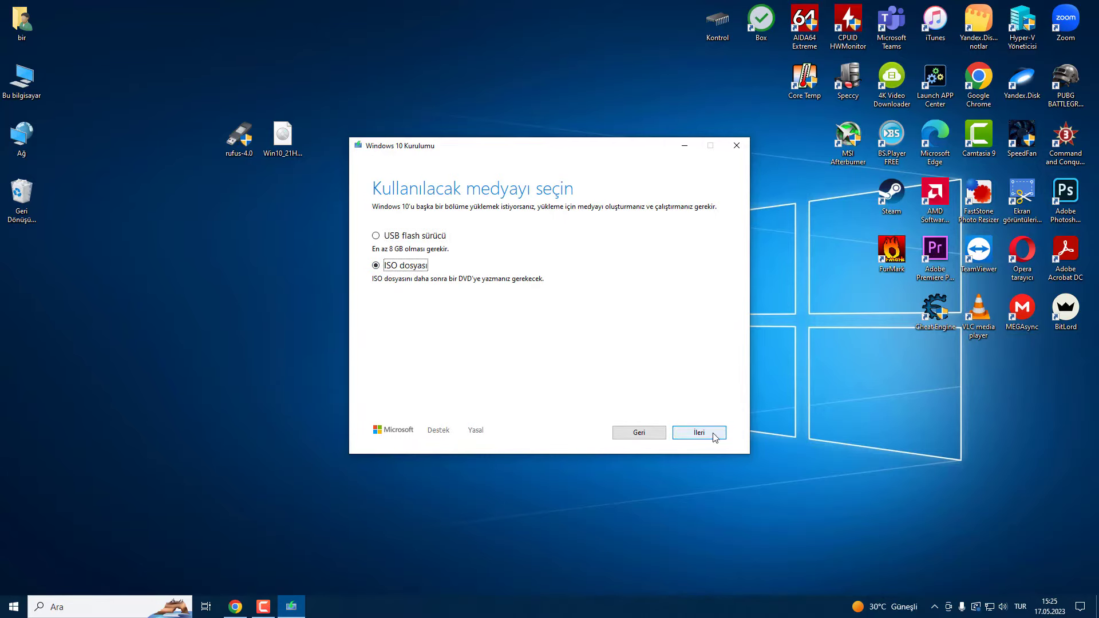
pyautogui.click(699, 433)
pyautogui.click(401, 283)
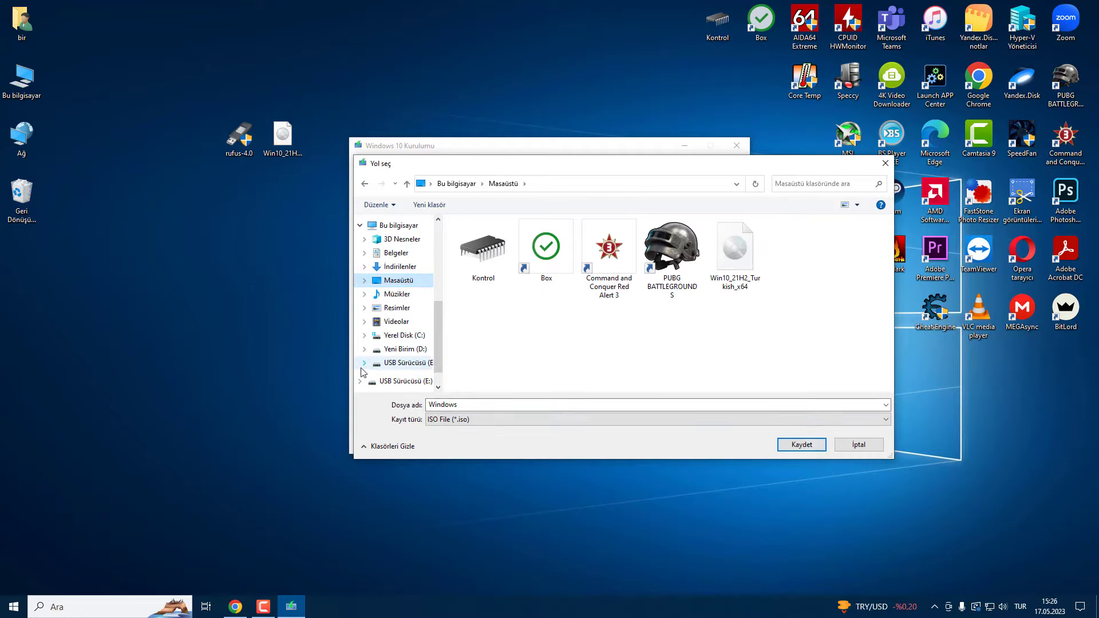
pyautogui.click(282, 139)
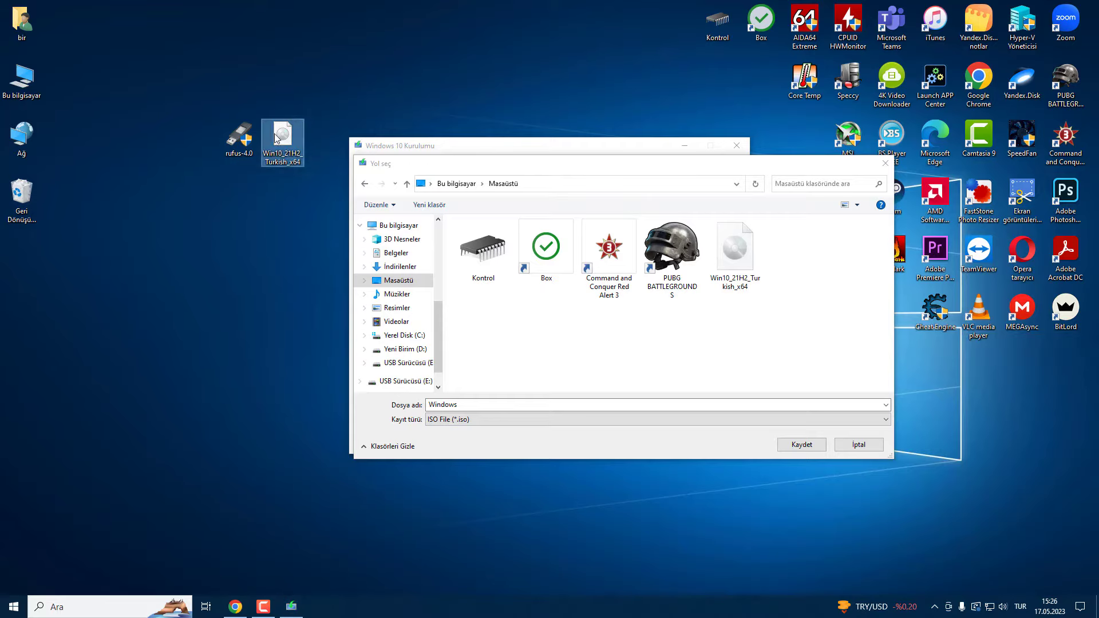
# Step: Cancel saving the ISO file and exit the Windows 10 setup
pyautogui.click(858, 444)
pyautogui.click(735, 148)
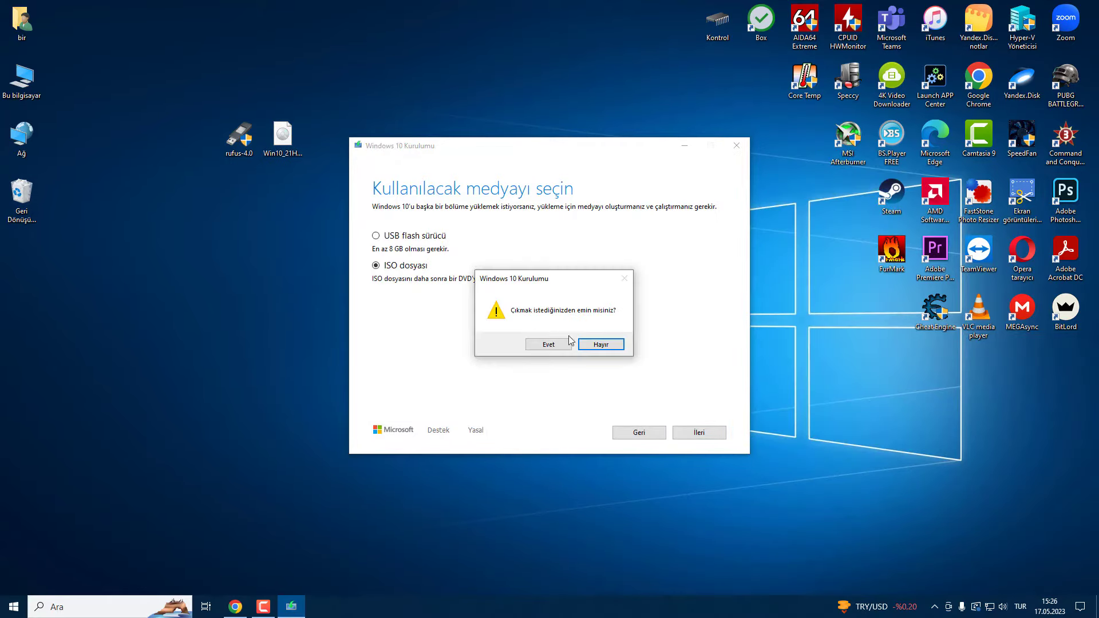
pyautogui.click(552, 345)
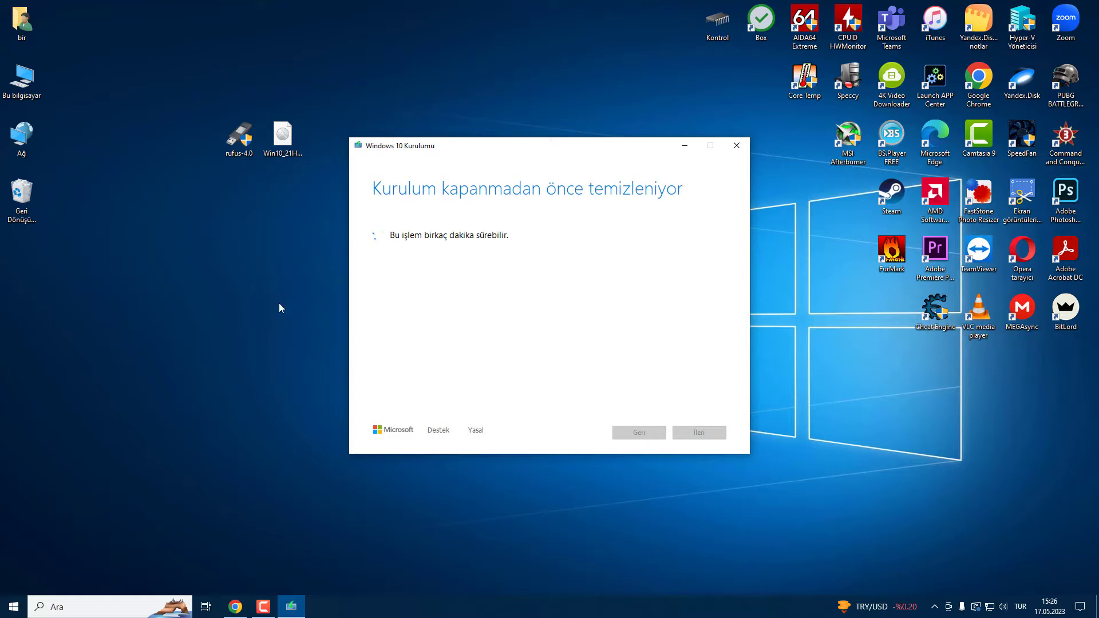
# Step: Launch rufus-4.0 from the desktop and select NO_LABEL (E:) [16 GB] as the device
pyautogui.click(236, 155)
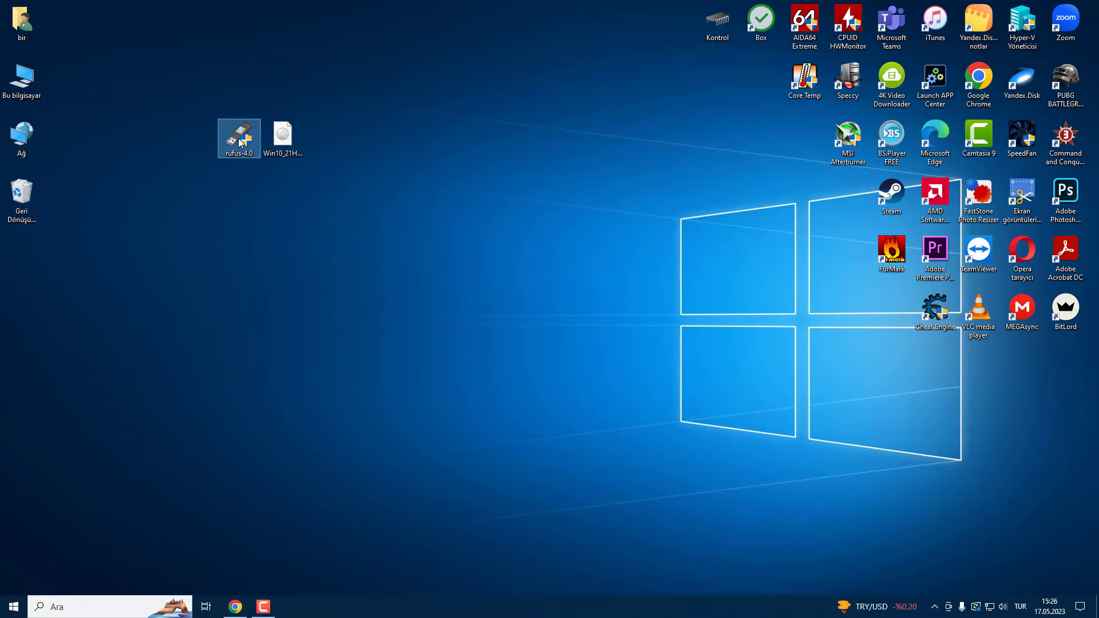
pyautogui.doubleClick(239, 142)
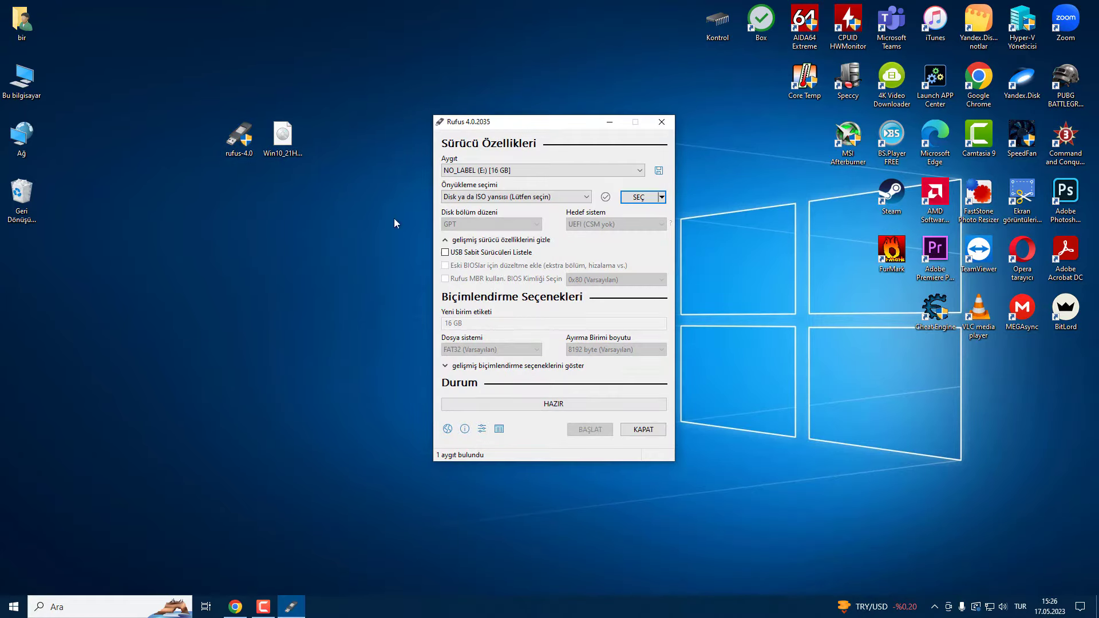
pyautogui.click(534, 174)
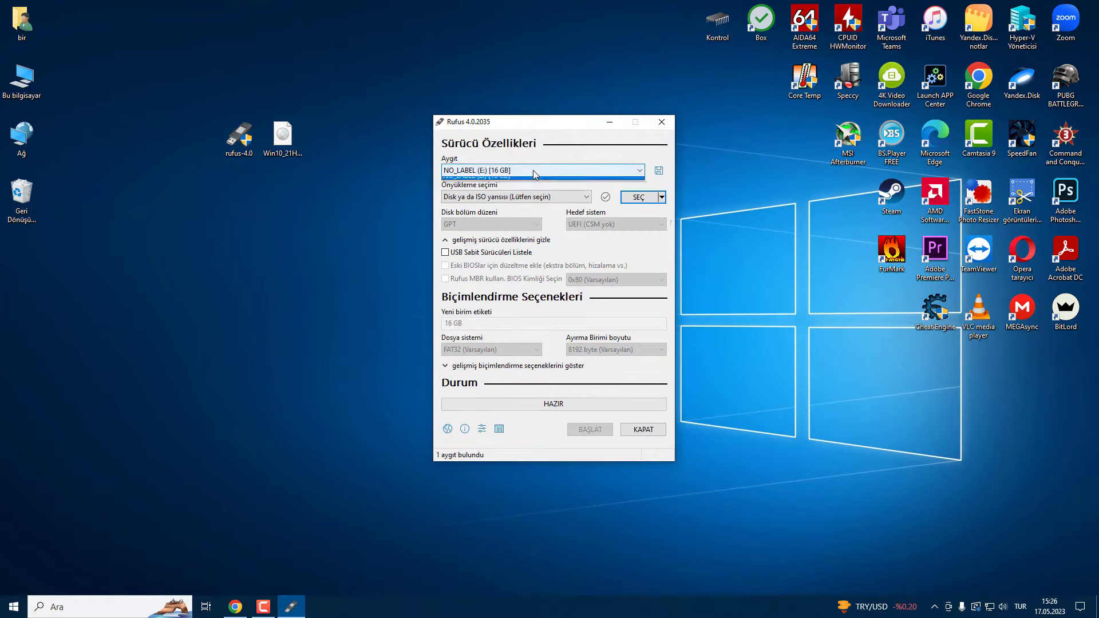
pyautogui.click(533, 179)
# Step: Open This PC and inspect the contents of the USB drive (E:), then return to Rufus
pyautogui.click(14, 84)
pyautogui.doubleClick(14, 84)
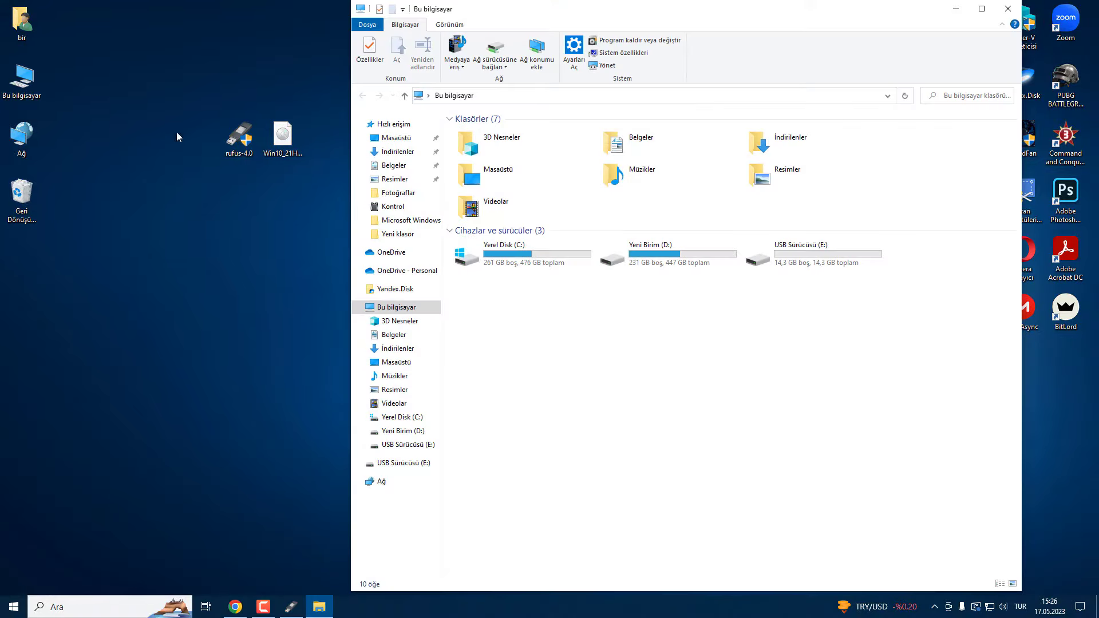
pyautogui.click(782, 255)
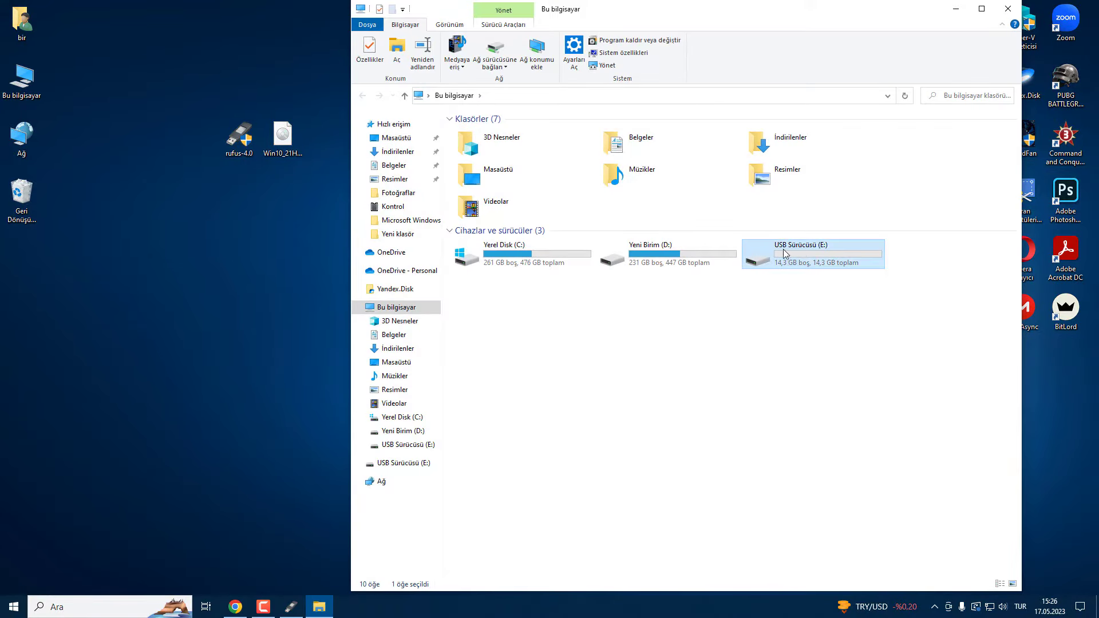
pyautogui.doubleClick(797, 254)
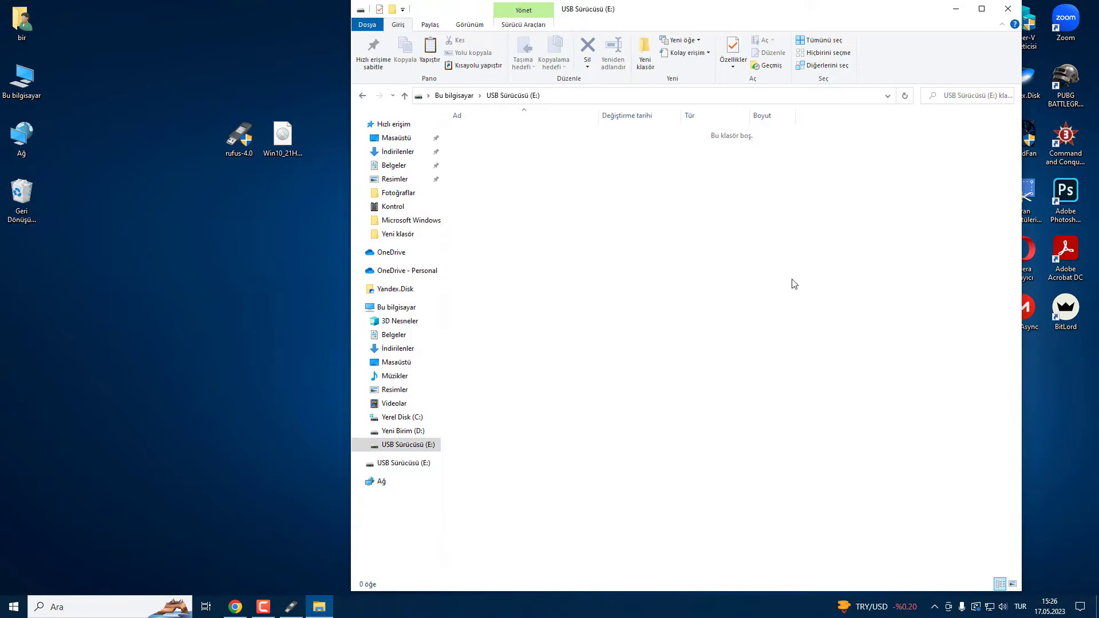
pyautogui.click(364, 97)
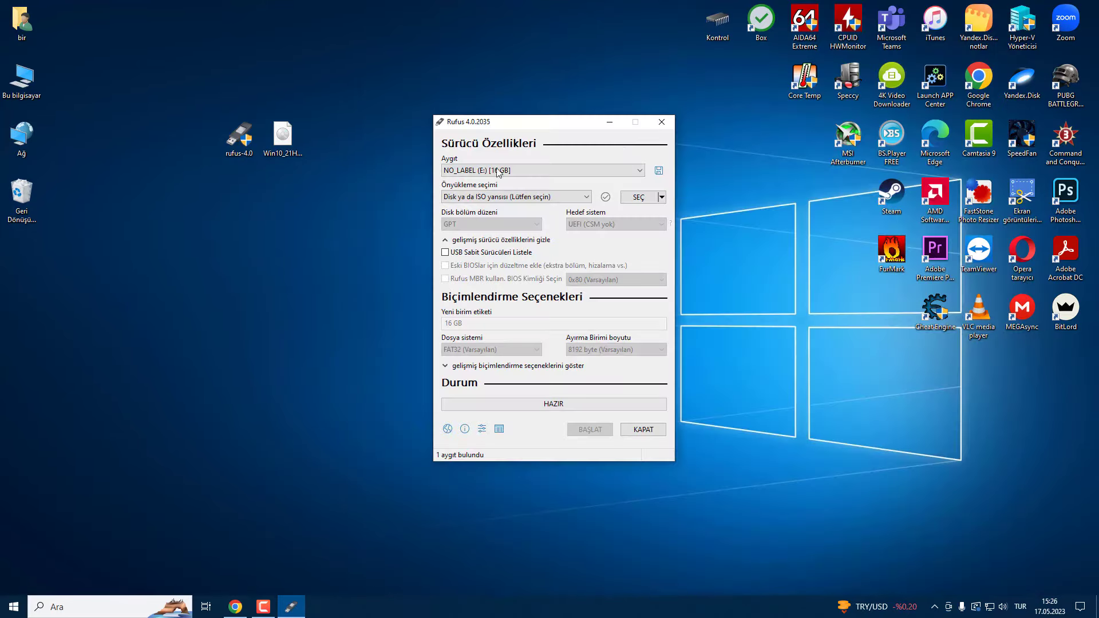
# Step: Keep NO_LABEL (E:) as the device and load Win10_21H2_Turkish_x64.iso from the Desktop as the boot image
pyautogui.click(506, 171)
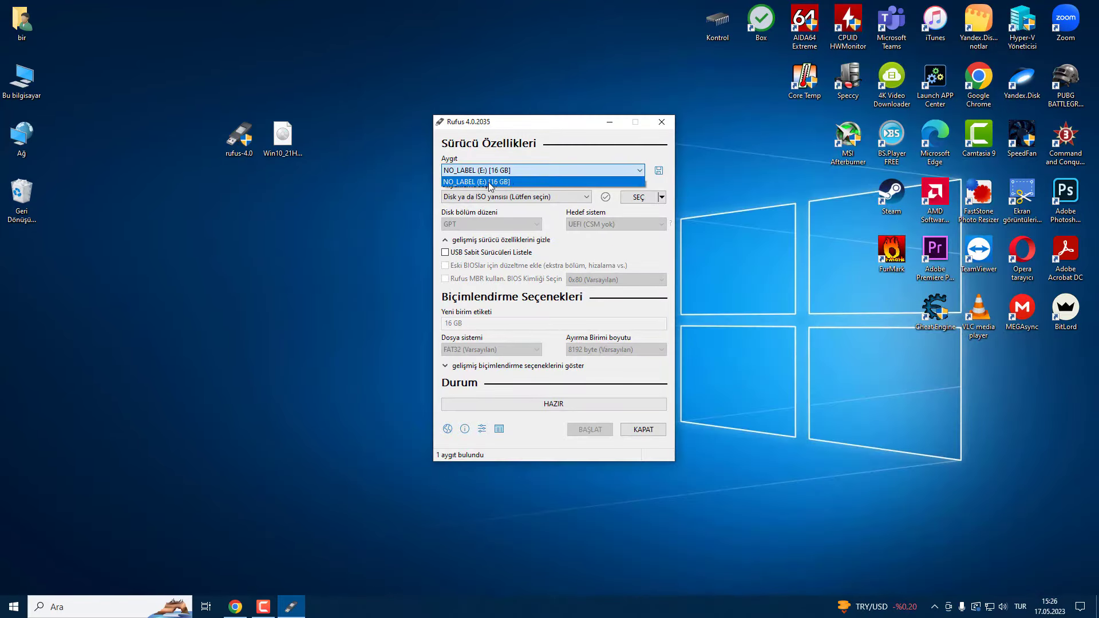
pyautogui.click(521, 171)
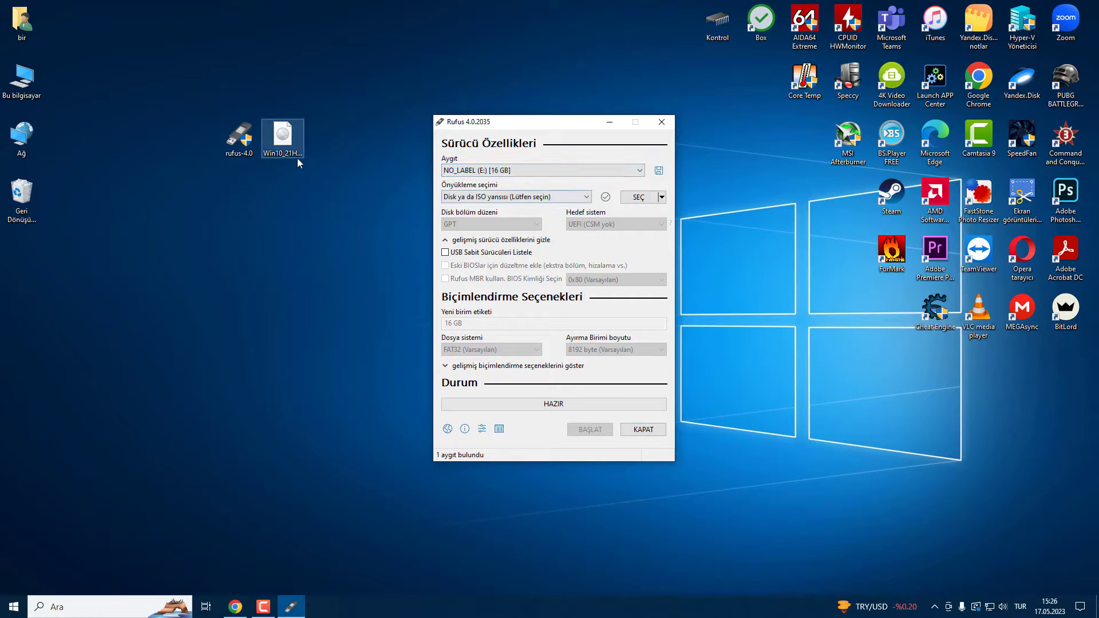
pyautogui.click(283, 137)
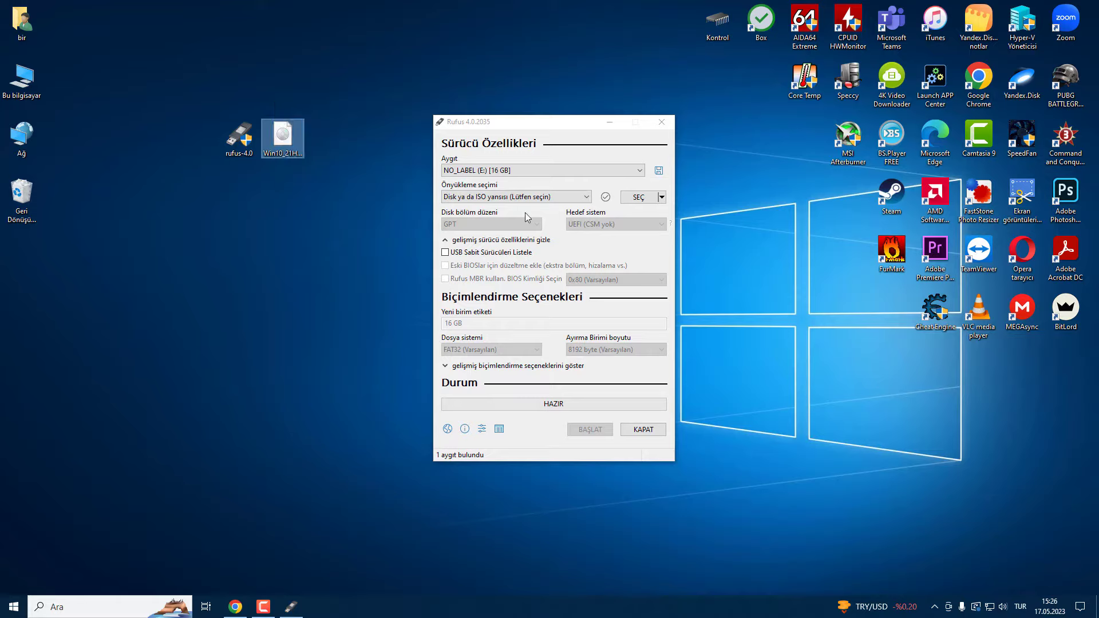
pyautogui.click(640, 197)
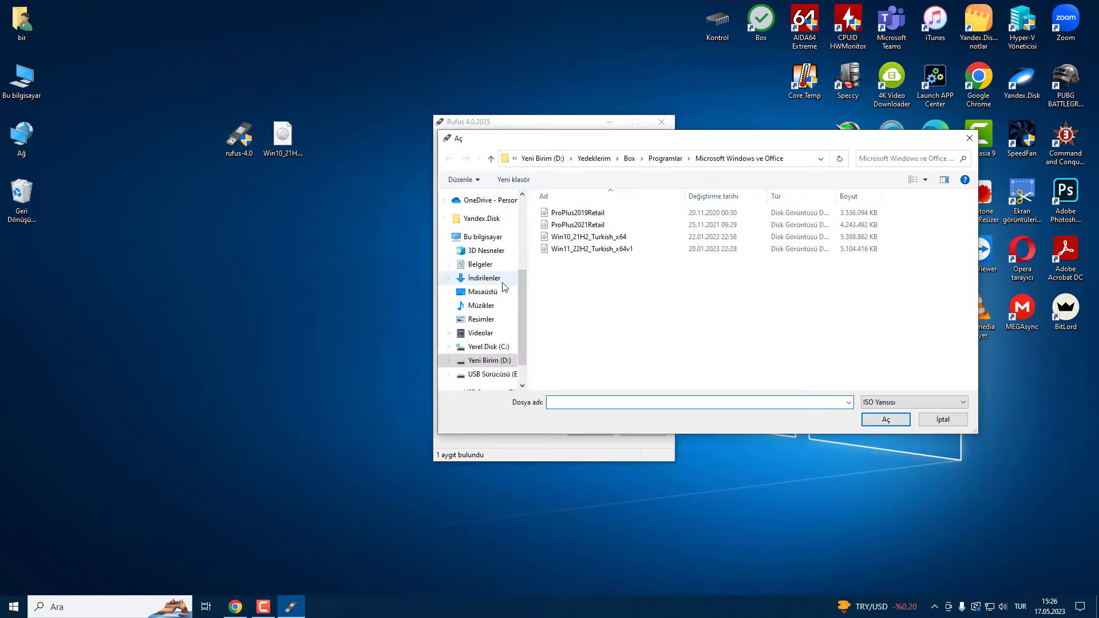
pyautogui.click(491, 293)
pyautogui.click(819, 225)
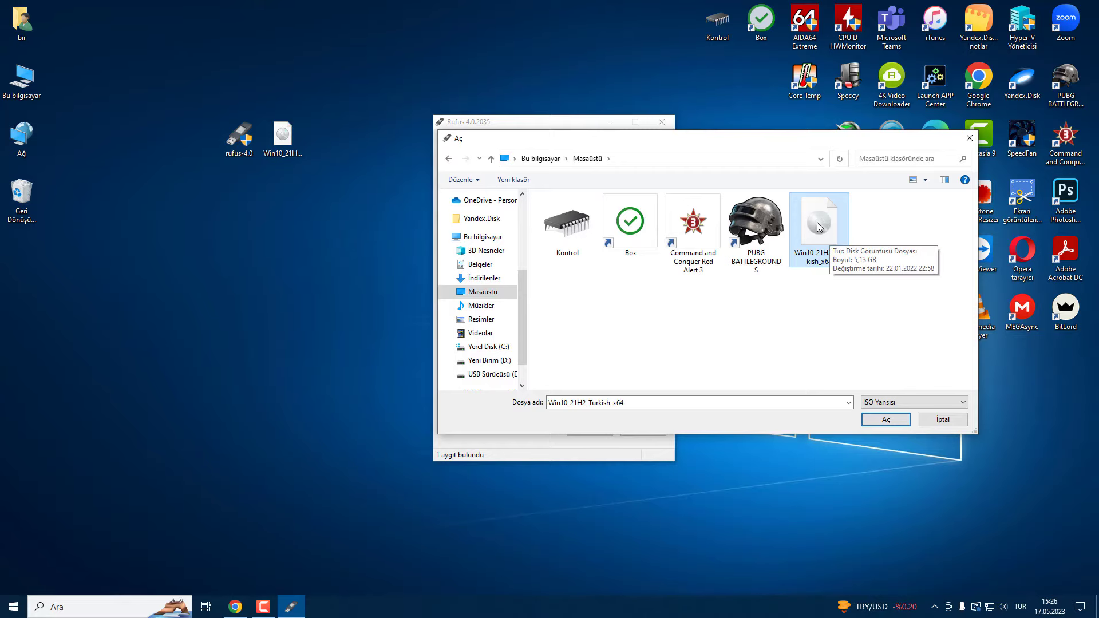
pyautogui.doubleClick(816, 222)
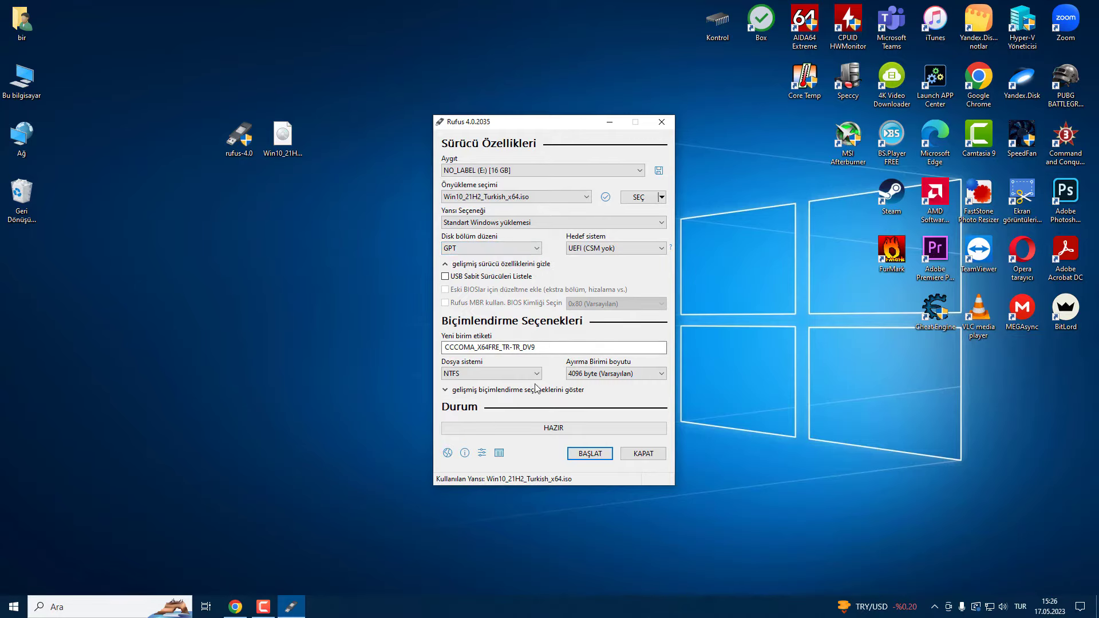
# Step: Start writing the Windows image to the USB drive and agree to erase all data on it
pyautogui.click(590, 452)
pyautogui.click(621, 348)
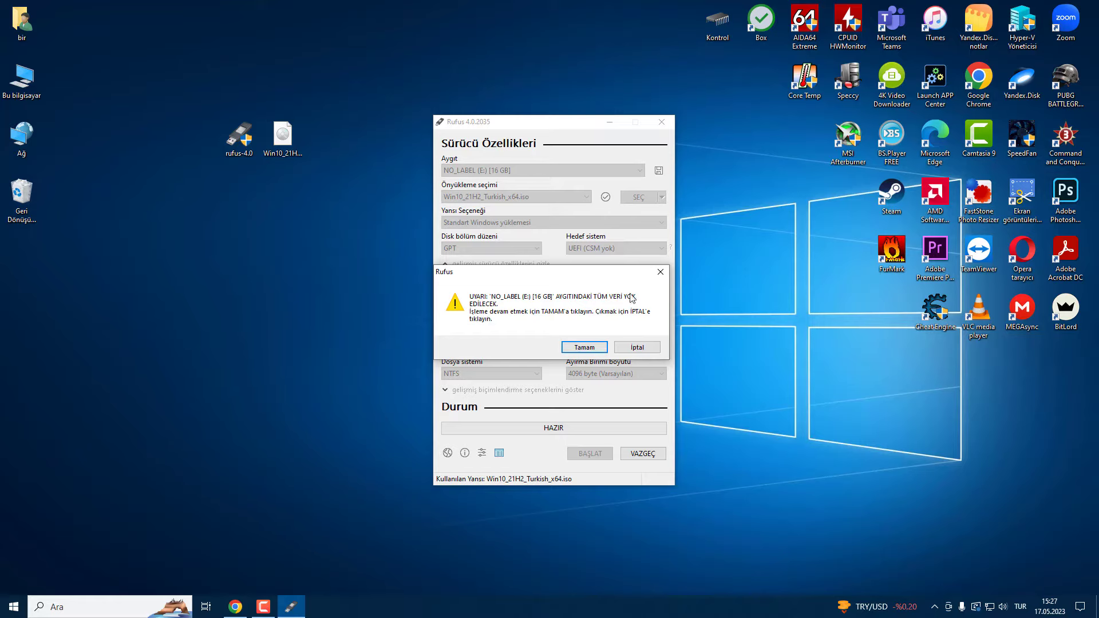
pyautogui.click(582, 347)
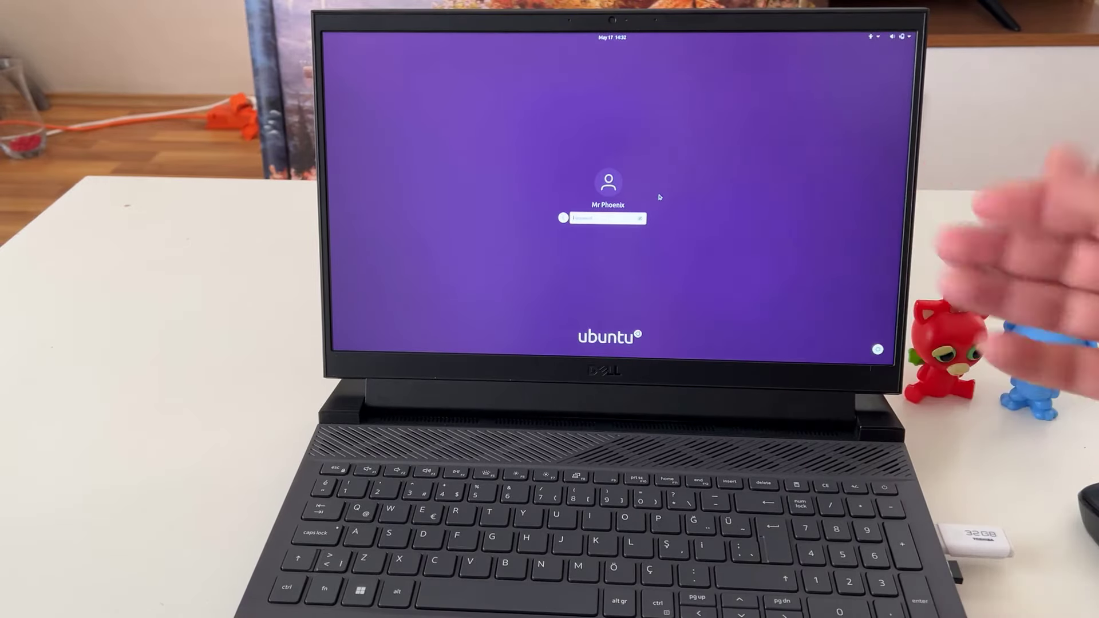
pyautogui.click(910, 39)
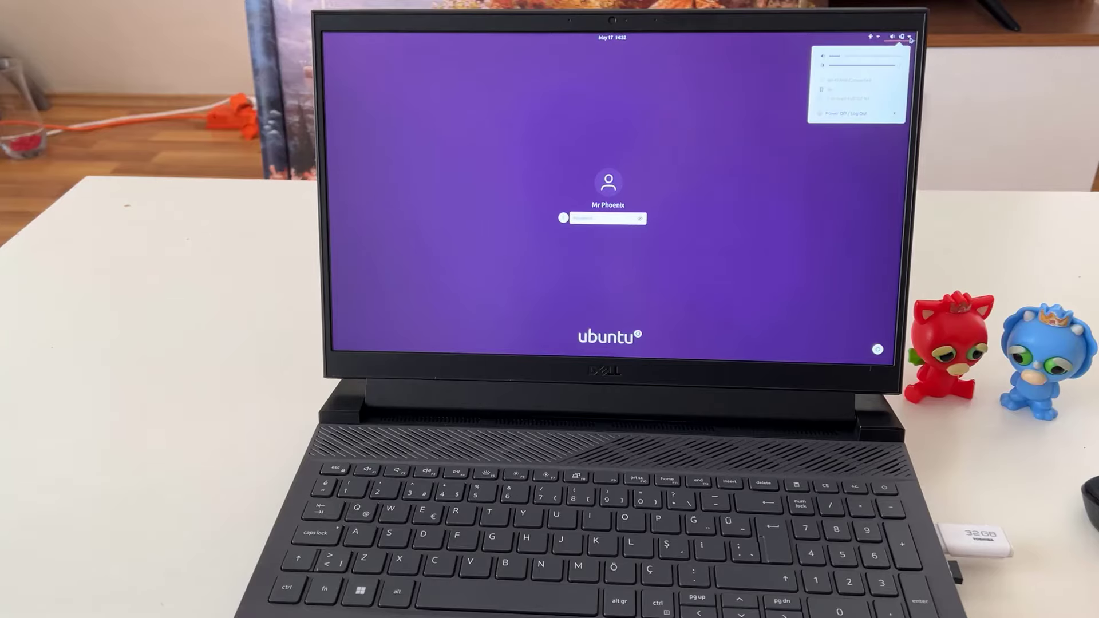
pyautogui.click(870, 115)
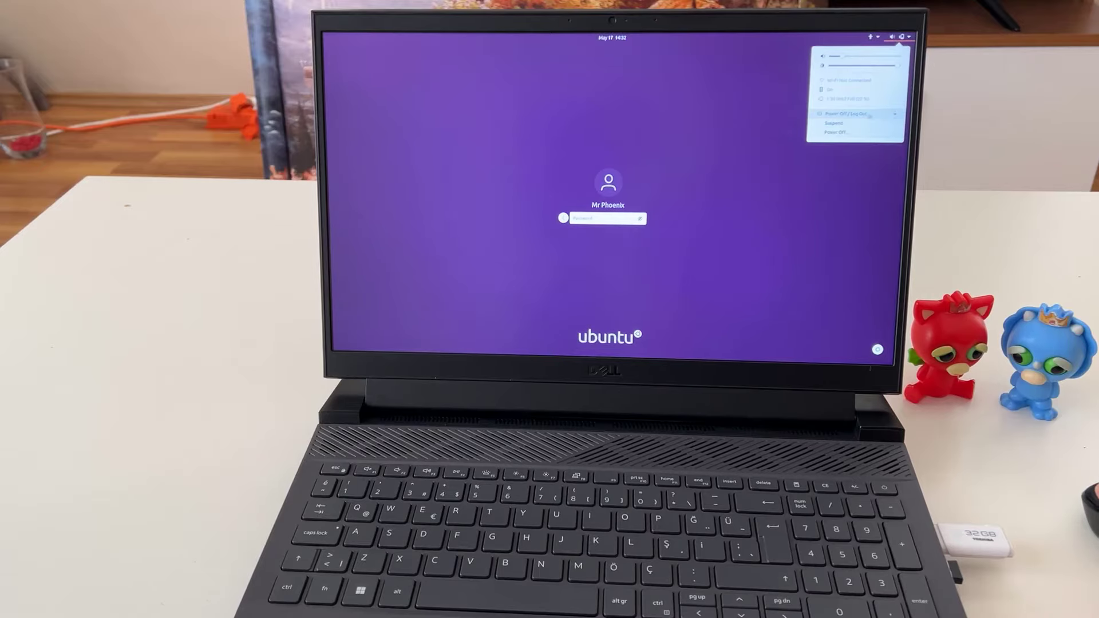
pyautogui.click(833, 133)
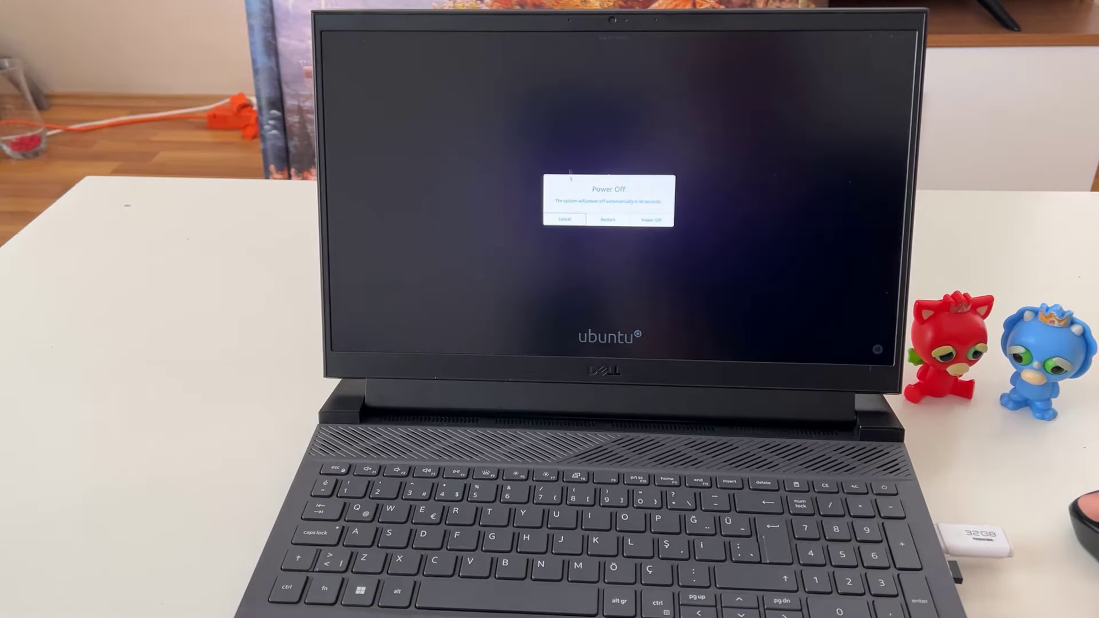
pyautogui.click(650, 220)
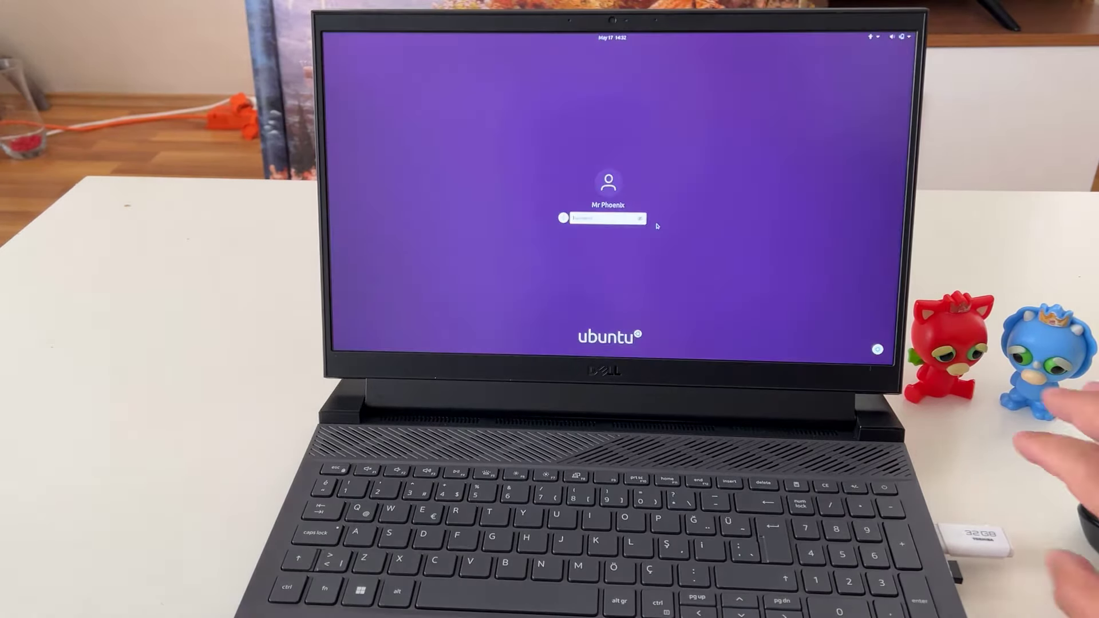